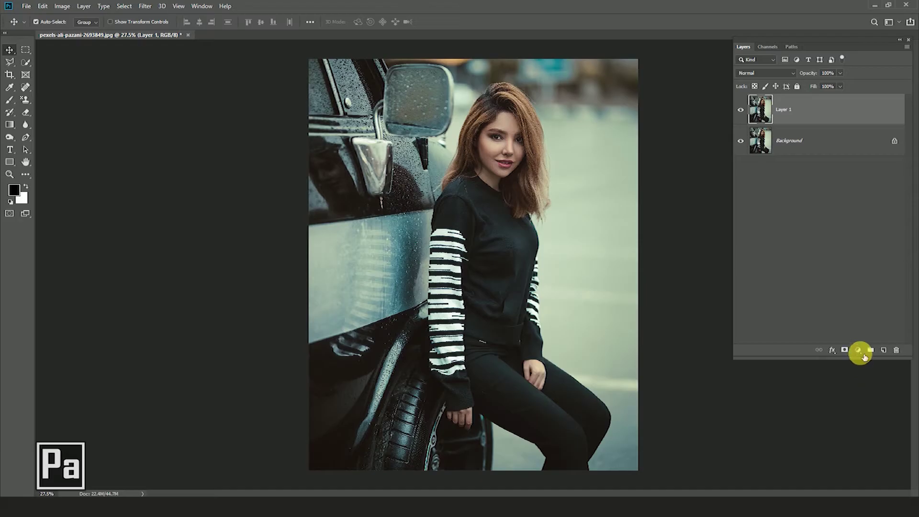
# Step: Add a Curves adjustment layer above Layer 1 and apply the automatic correction
pyautogui.click(864, 356)
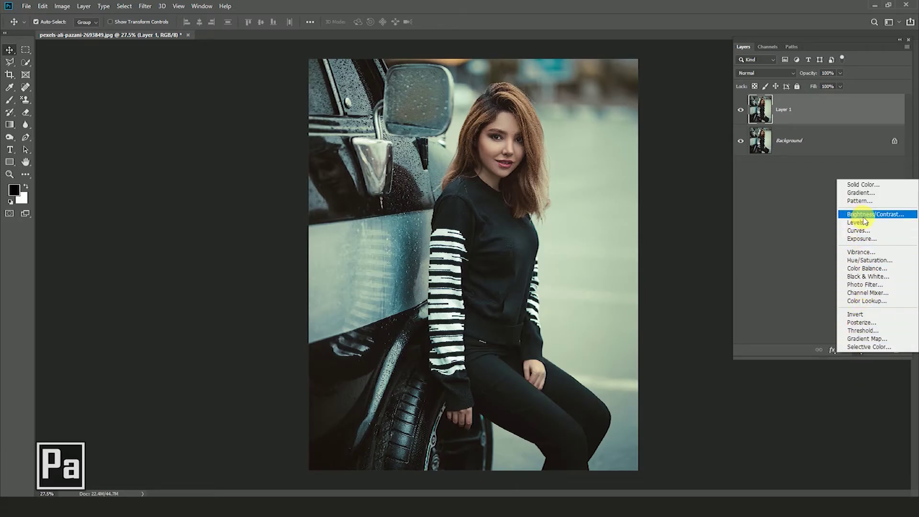
pyautogui.click(857, 231)
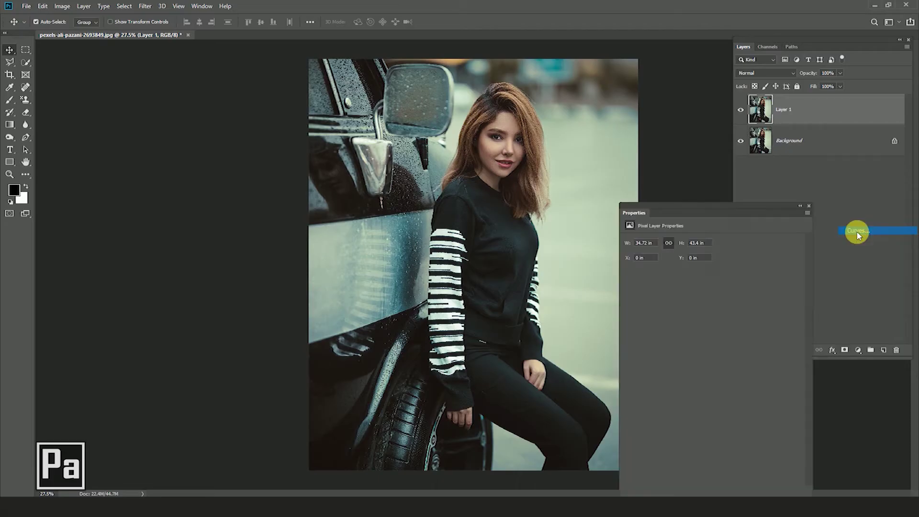
pyautogui.click(791, 256)
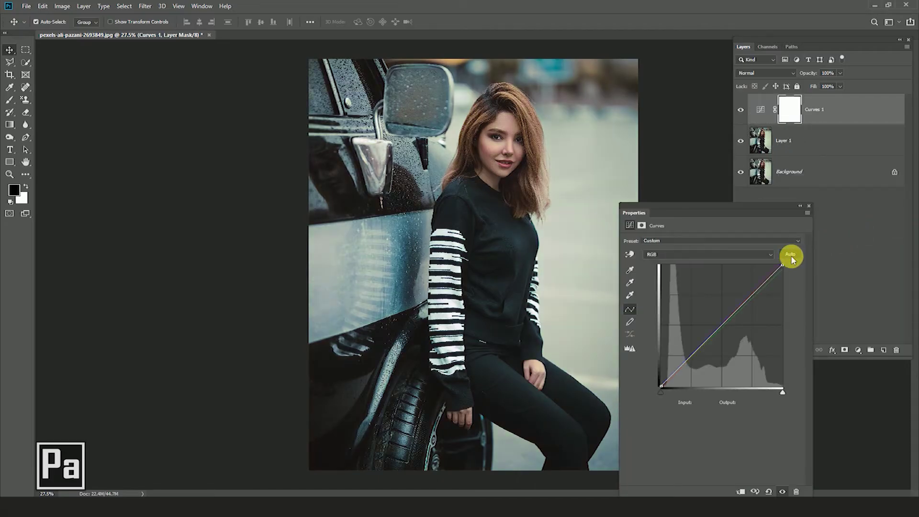
pyautogui.click(808, 206)
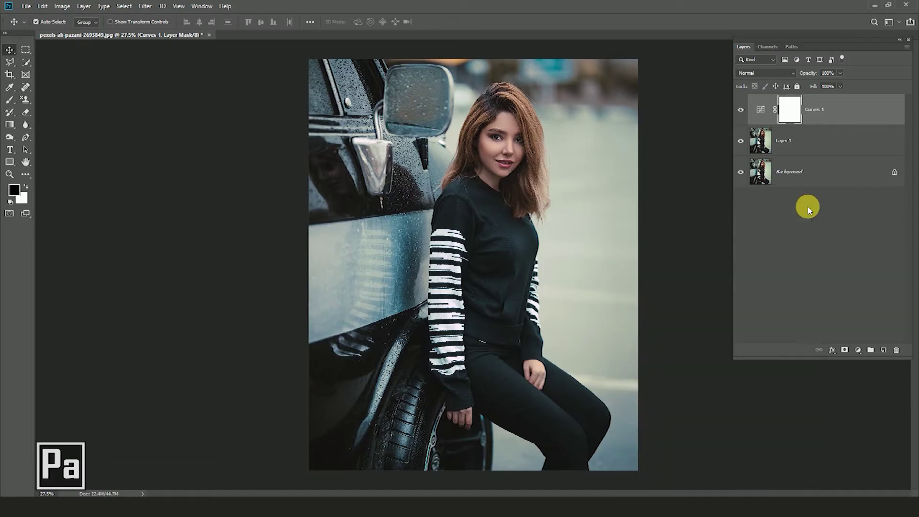
# Step: Add a Vibrance adjustment layer with Vibrance +29 and Saturation +11
pyautogui.click(857, 349)
pyautogui.click(859, 246)
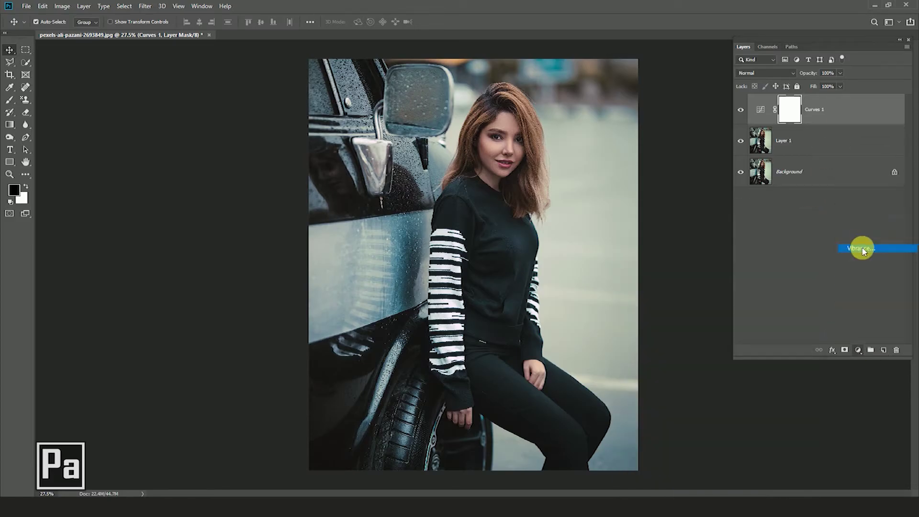
pyautogui.moveTo(713, 252); pyautogui.dragTo(722, 271)
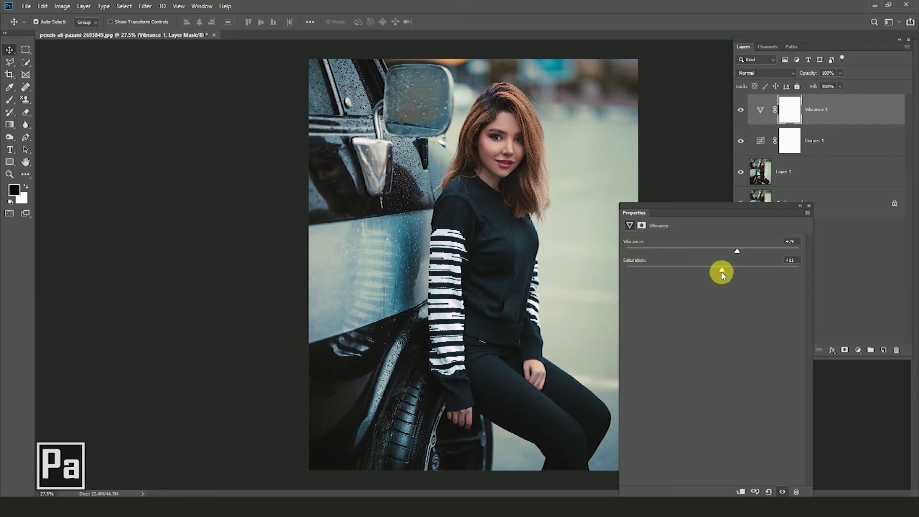
pyautogui.click(808, 208)
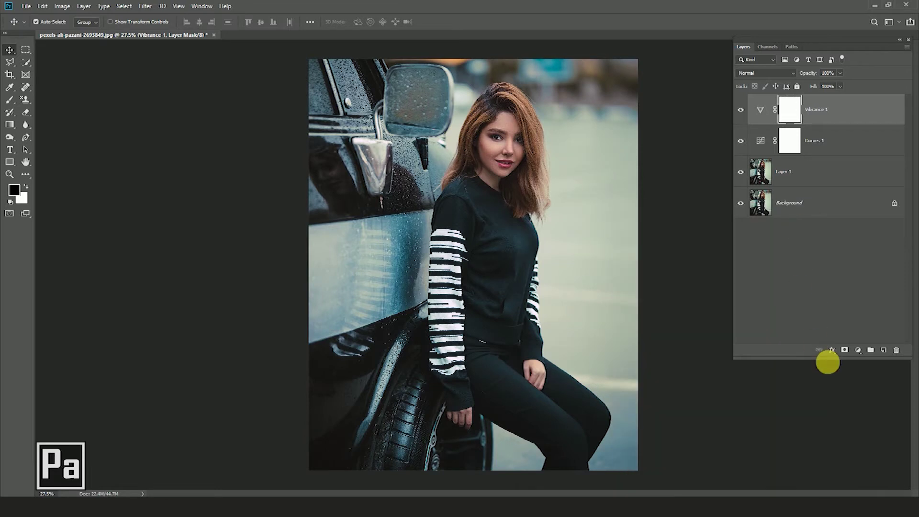
# Step: Add a Levels adjustment layer with automatic correction, then set the white input to 228 and the midtones to 0.94
pyautogui.click(859, 351)
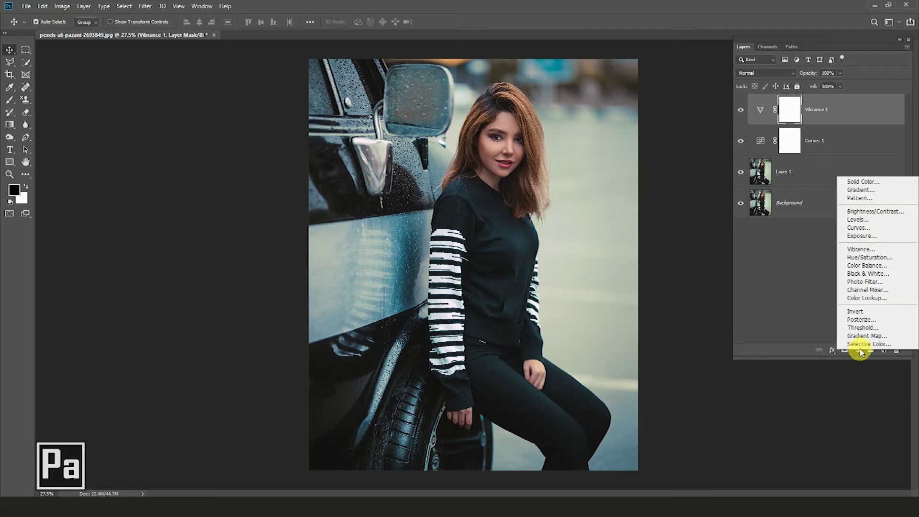
pyautogui.click(866, 220)
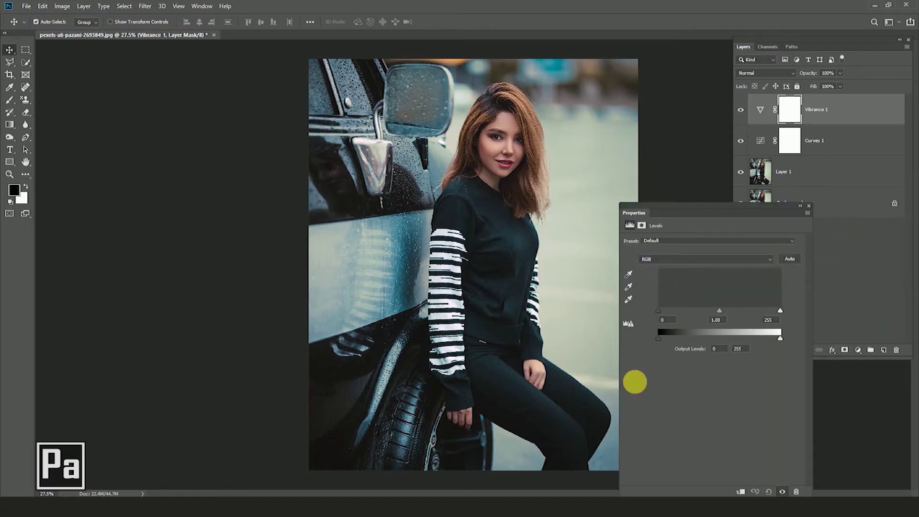
pyautogui.click(791, 259)
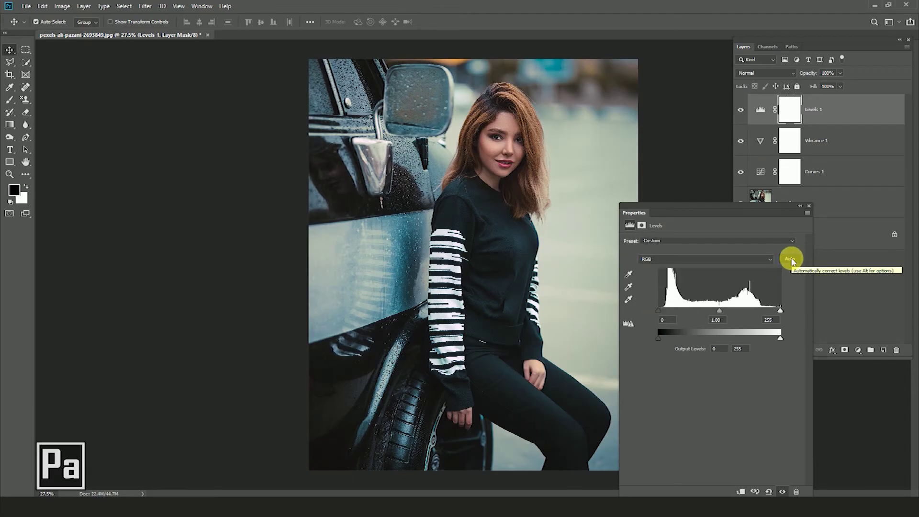
pyautogui.moveTo(780, 312); pyautogui.dragTo(769, 314)
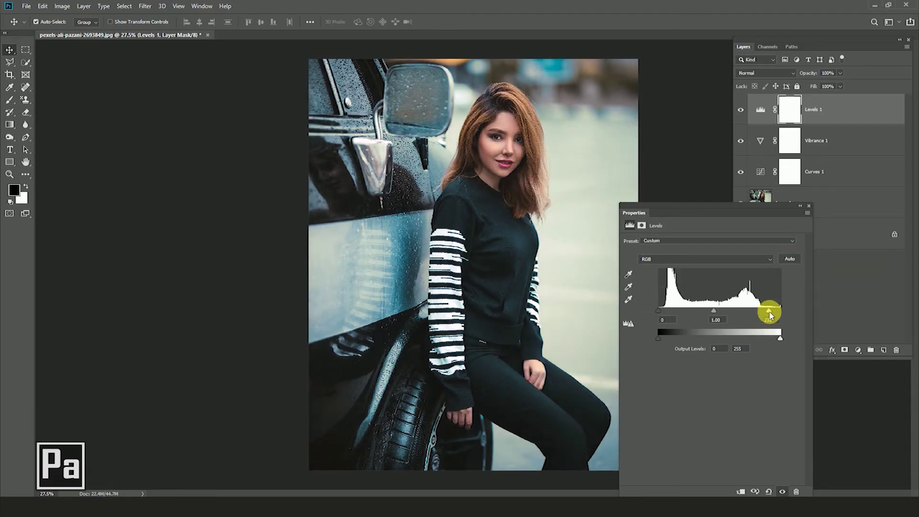
pyautogui.moveTo(713, 311); pyautogui.dragTo(716, 311)
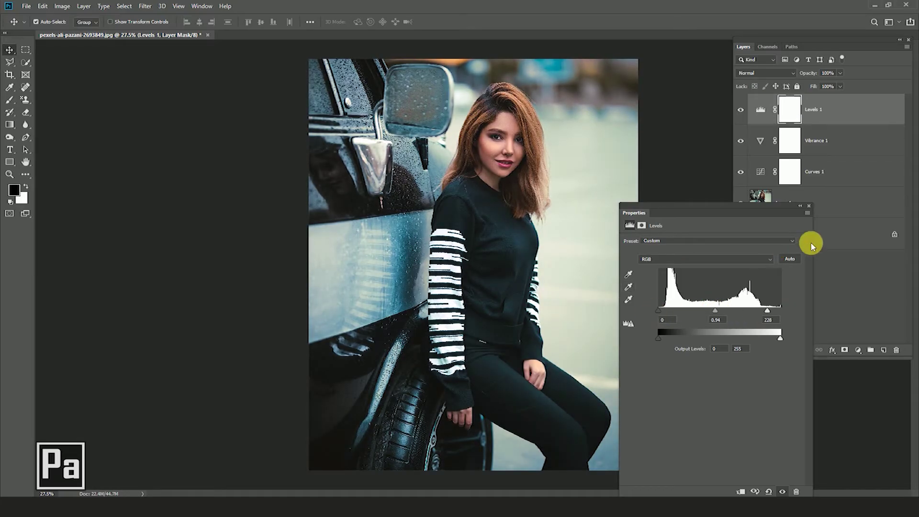
pyautogui.click(808, 206)
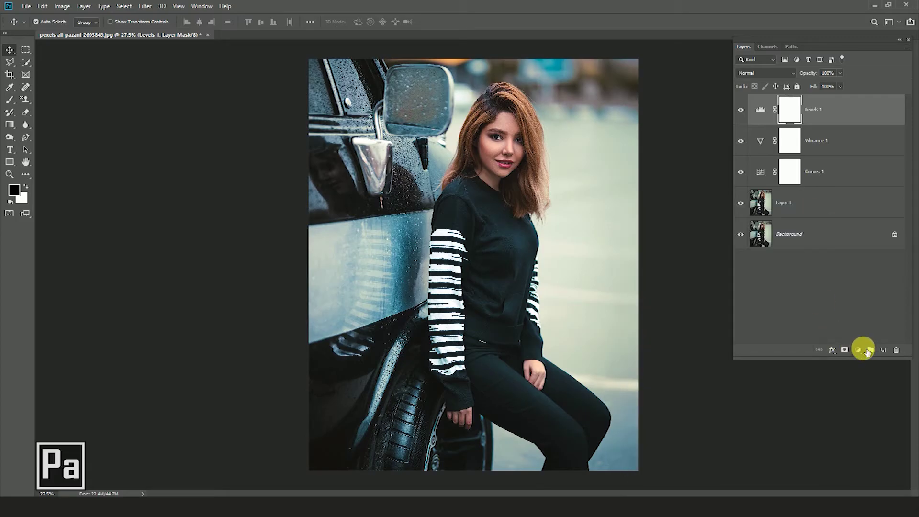
# Step: Add a Gradient fill layer using the Neutral Density preset
pyautogui.click(858, 350)
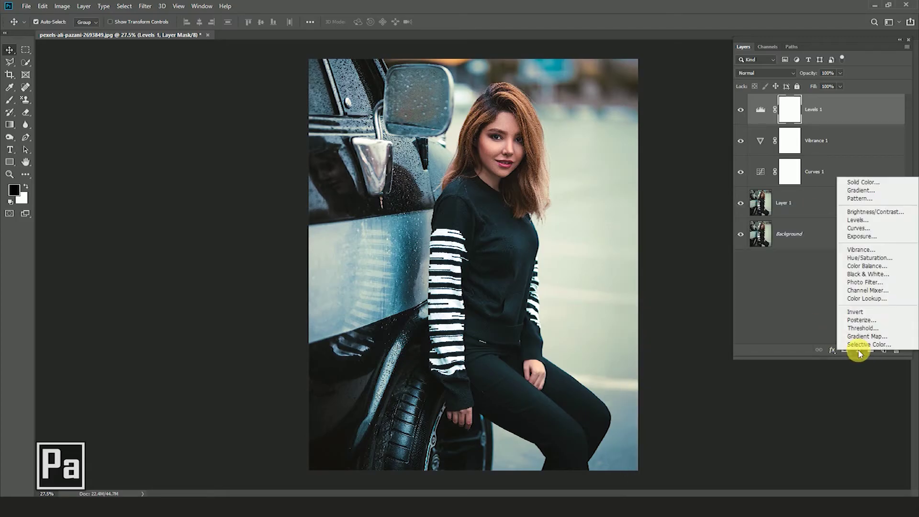
pyautogui.click(855, 190)
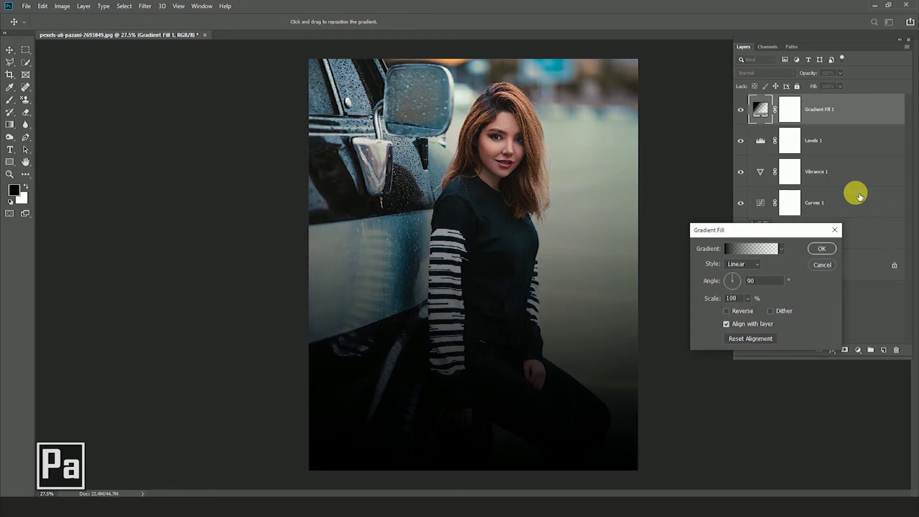
pyautogui.click(749, 249)
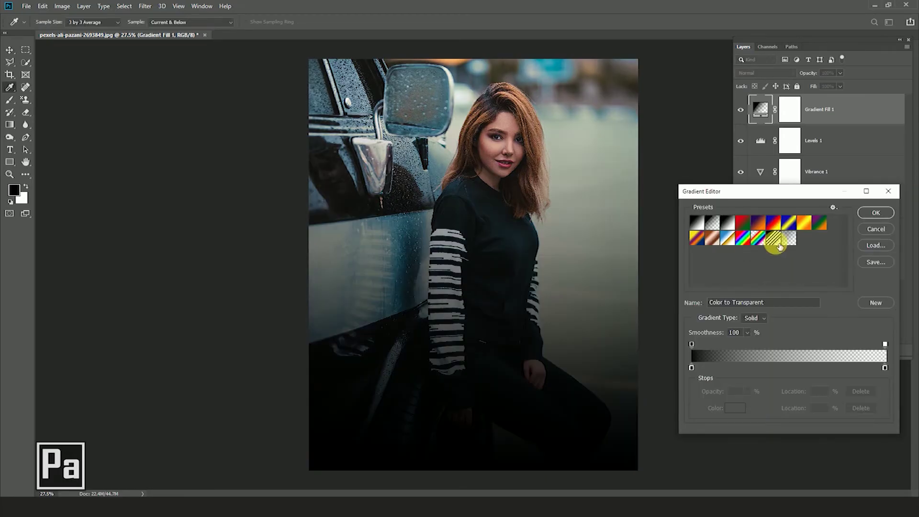
pyautogui.click(787, 237)
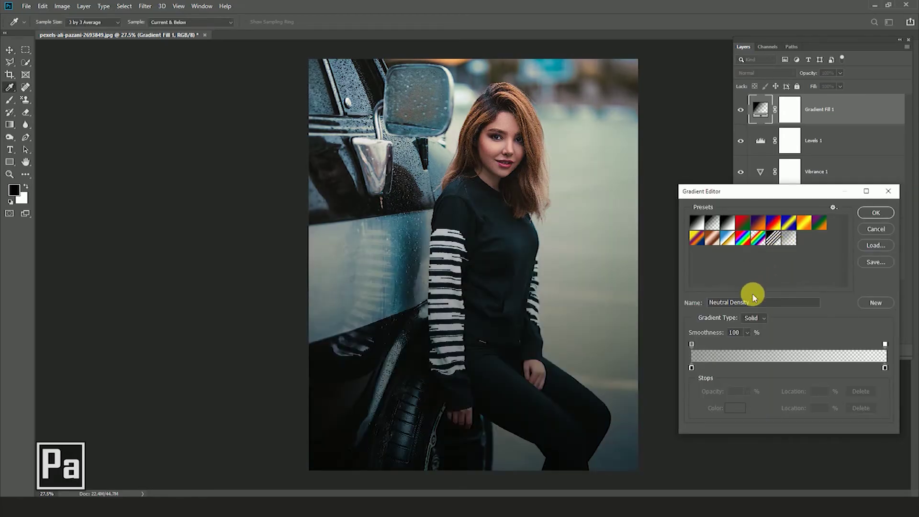
pyautogui.click(875, 213)
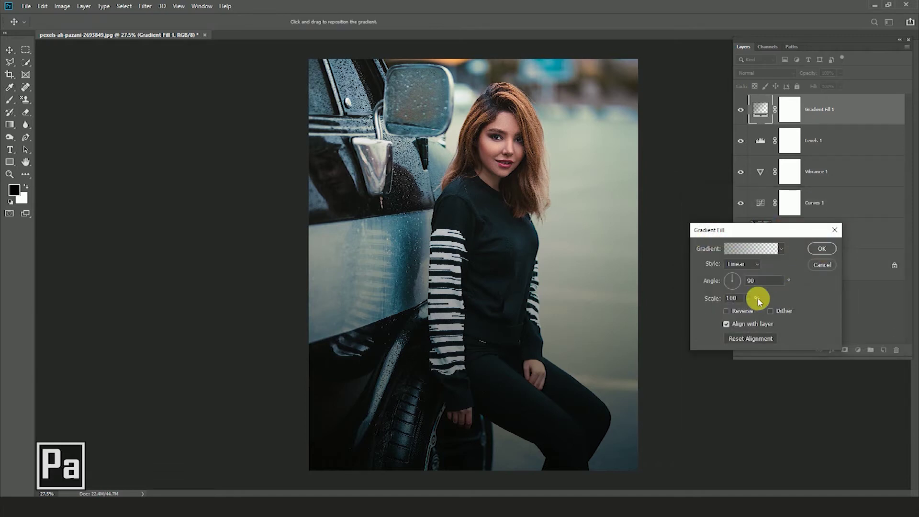
# Step: Make the gradient fill radial and reversed, and move its centre up to the woman's face
pyautogui.click(746, 263)
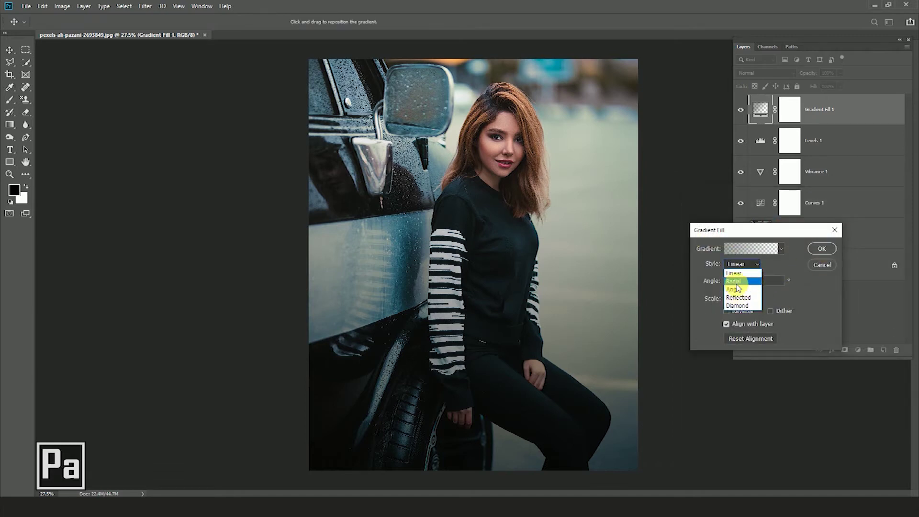
pyautogui.click(733, 281)
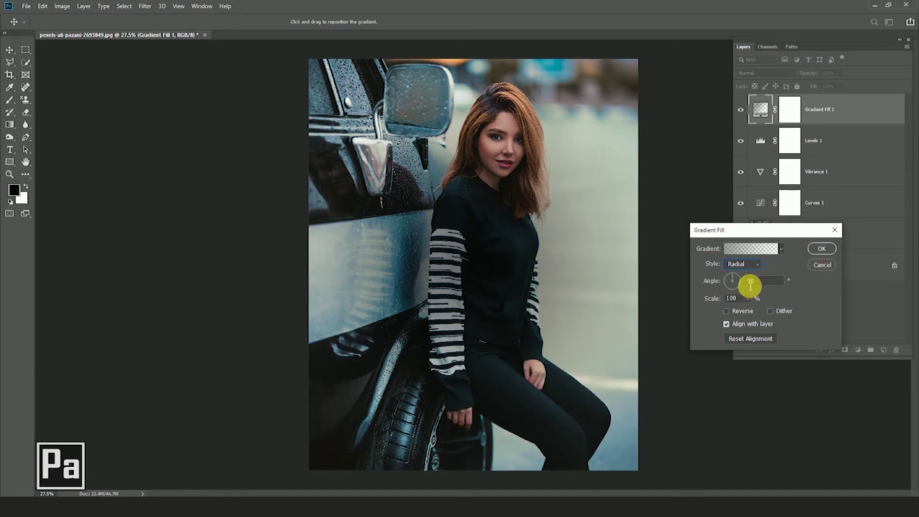
pyautogui.click(737, 300)
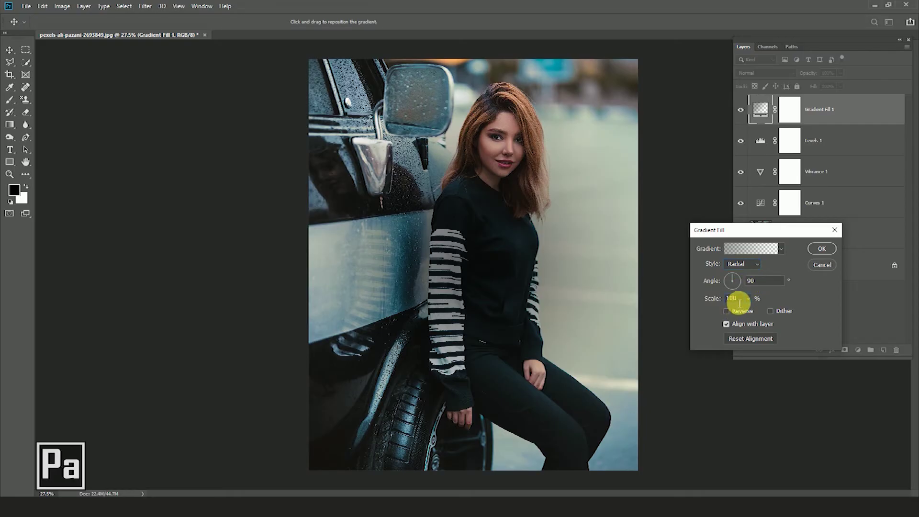
pyautogui.click(736, 312)
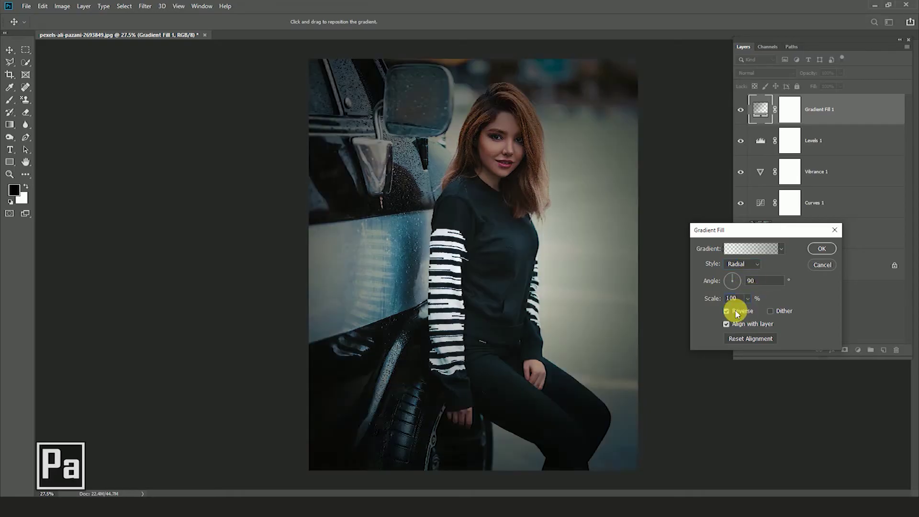
pyautogui.moveTo(498, 225); pyautogui.dragTo(512, 164)
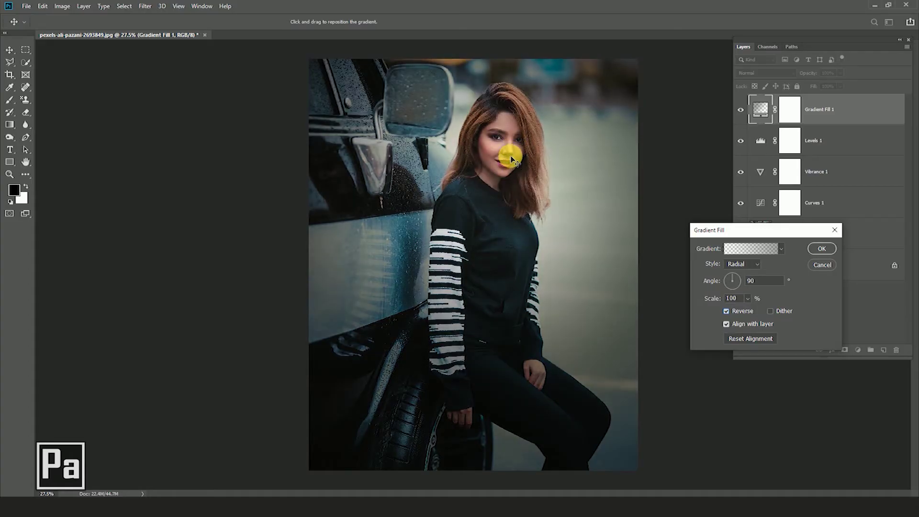
# Step: Set the gradient fill's scale to 133% and its angle to 149.9°, and accept the fill
pyautogui.moveTo(748, 298); pyautogui.dragTo(749, 312)
pyautogui.click(764, 282)
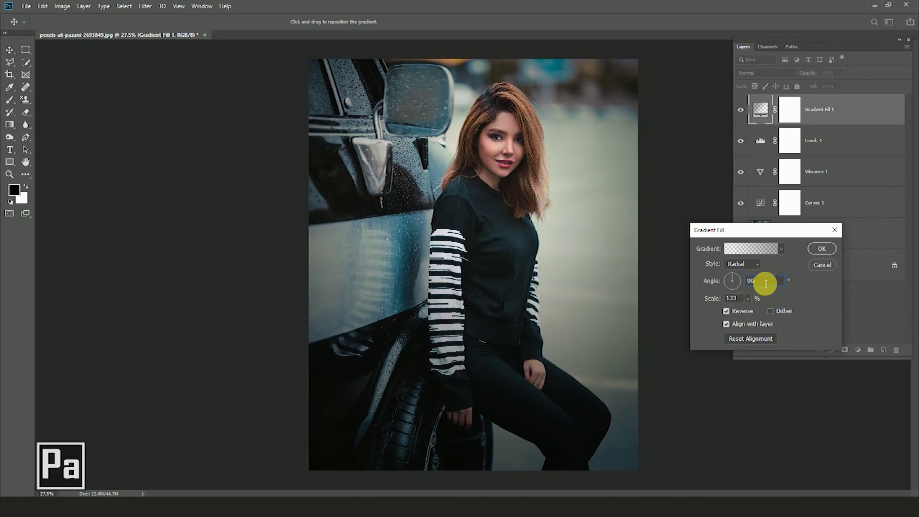
pyautogui.click(735, 277)
pyautogui.moveTo(739, 284); pyautogui.dragTo(707, 286)
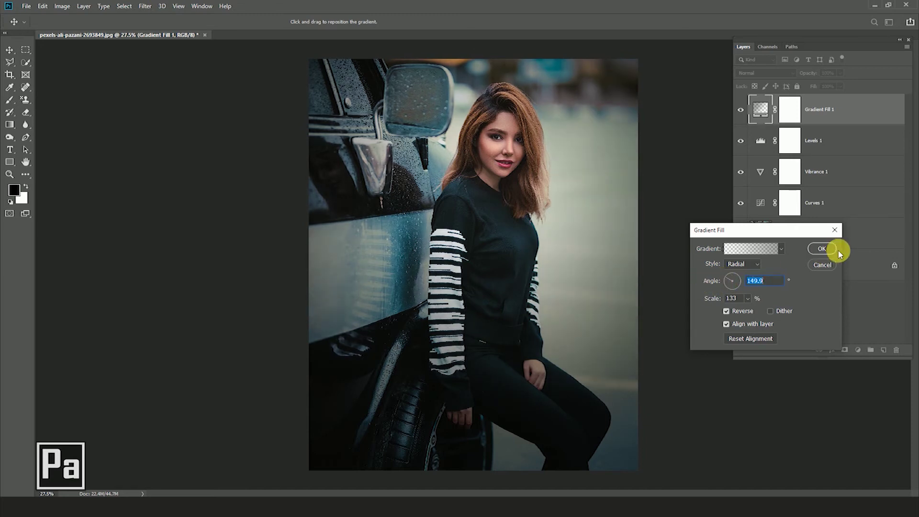
pyautogui.click(821, 249)
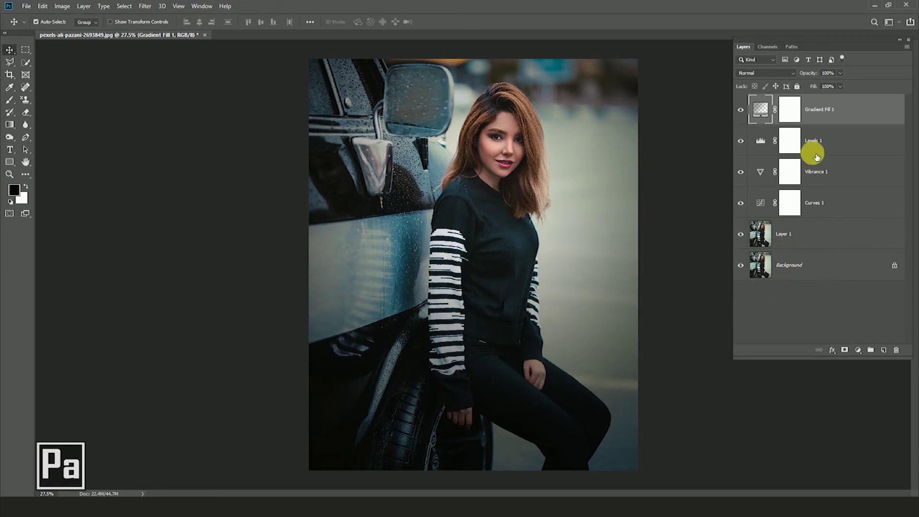
# Step: Reduce the gradient fill layer's opacity to 93%
pyautogui.click(840, 73)
pyautogui.moveTo(836, 85); pyautogui.dragTo(834, 85)
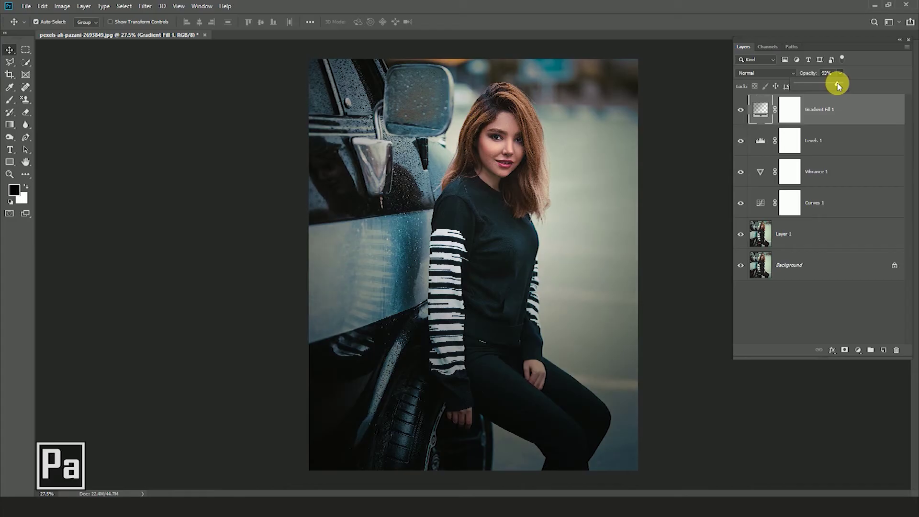
pyautogui.click(845, 119)
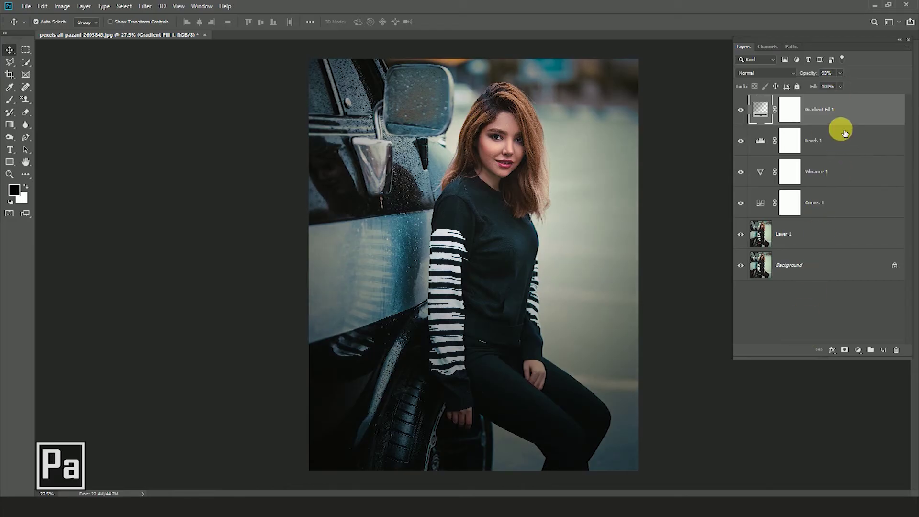
# Step: Add a Selective Color adjustment layer and set Neutrals to Cyan +13, Magenta +5, Yellow +4 and Black -9
pyautogui.click(858, 350)
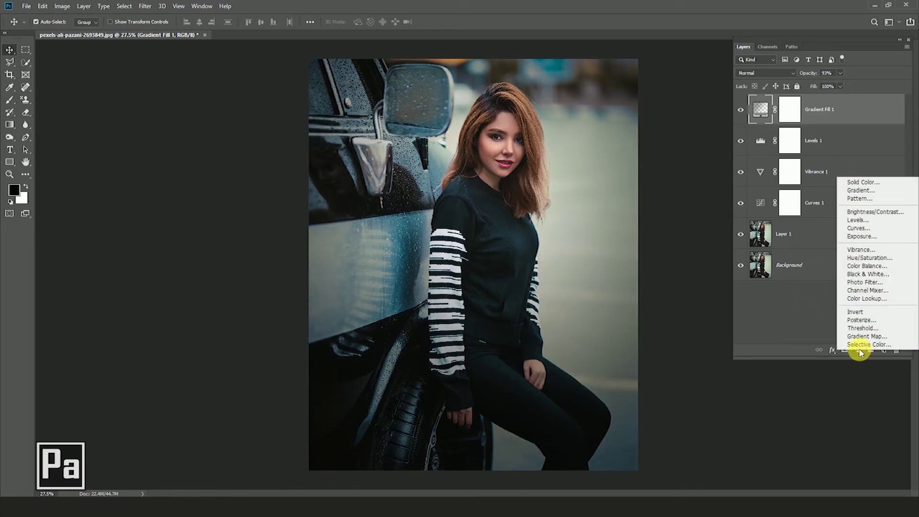
pyautogui.click(861, 347)
pyautogui.click(678, 252)
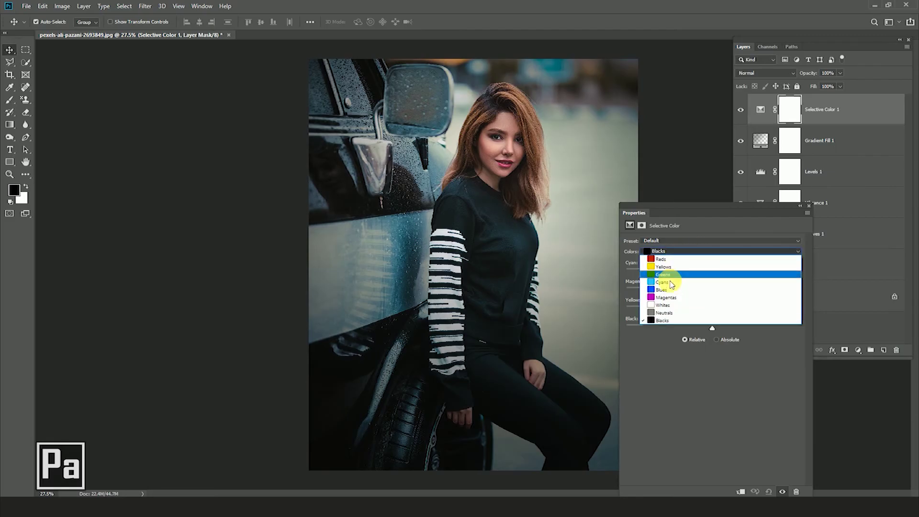
pyautogui.click(656, 314)
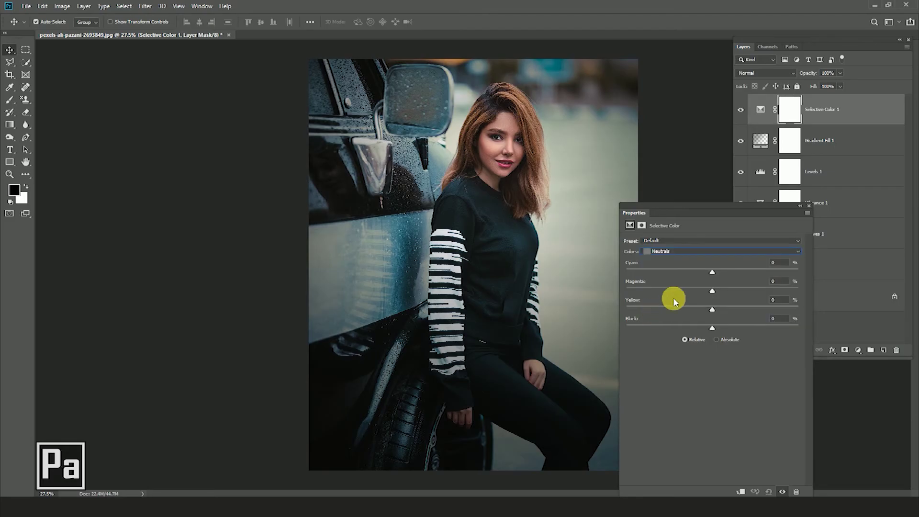
pyautogui.moveTo(713, 273); pyautogui.dragTo(703, 330)
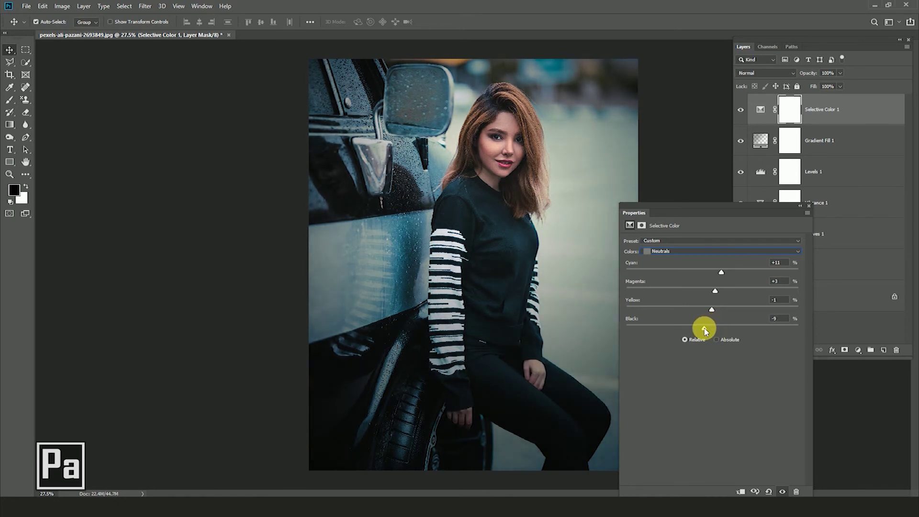
pyautogui.moveTo(720, 272); pyautogui.dragTo(723, 273)
pyautogui.moveTo(711, 310); pyautogui.dragTo(715, 310)
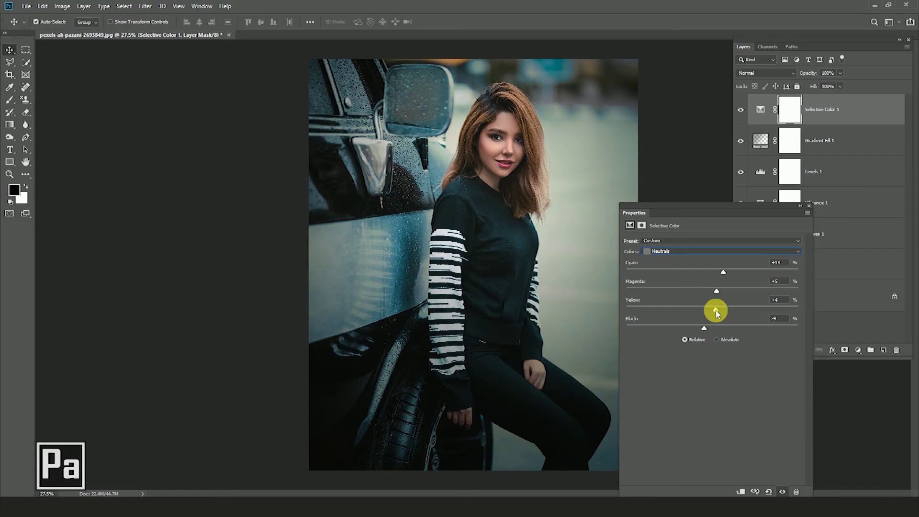
# Step: In the Selective Color adjustment, set Blacks to Cyan +8, Magenta +6, Yellow +3 and Black +2
pyautogui.click(679, 254)
pyautogui.click(668, 320)
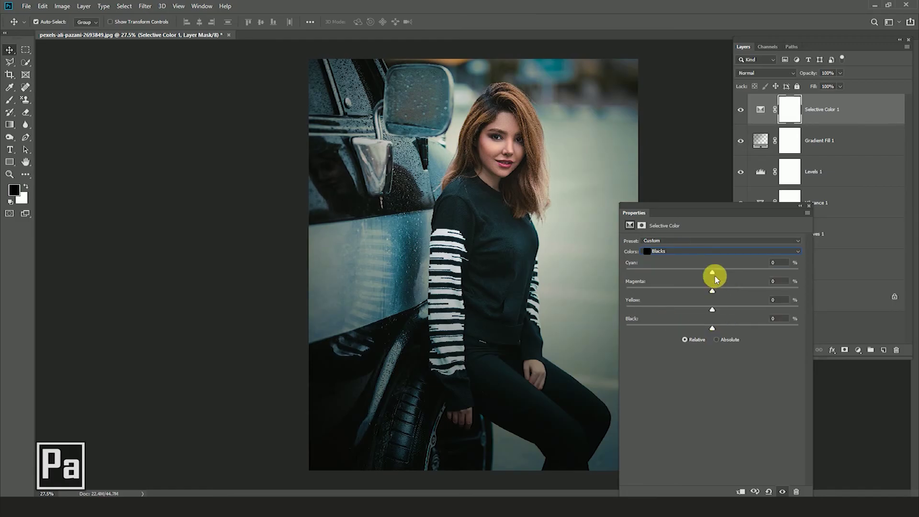
pyautogui.moveTo(716, 276); pyautogui.dragTo(716, 311)
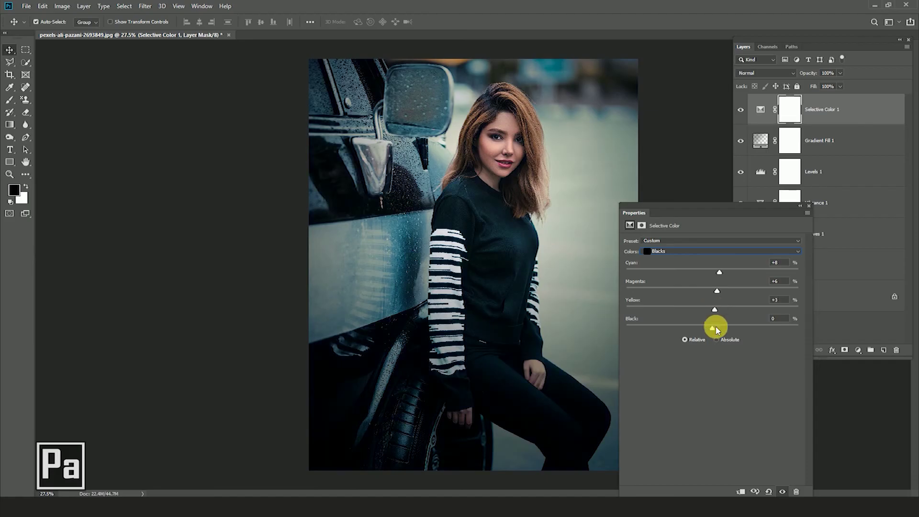
pyautogui.moveTo(716, 330); pyautogui.dragTo(712, 329)
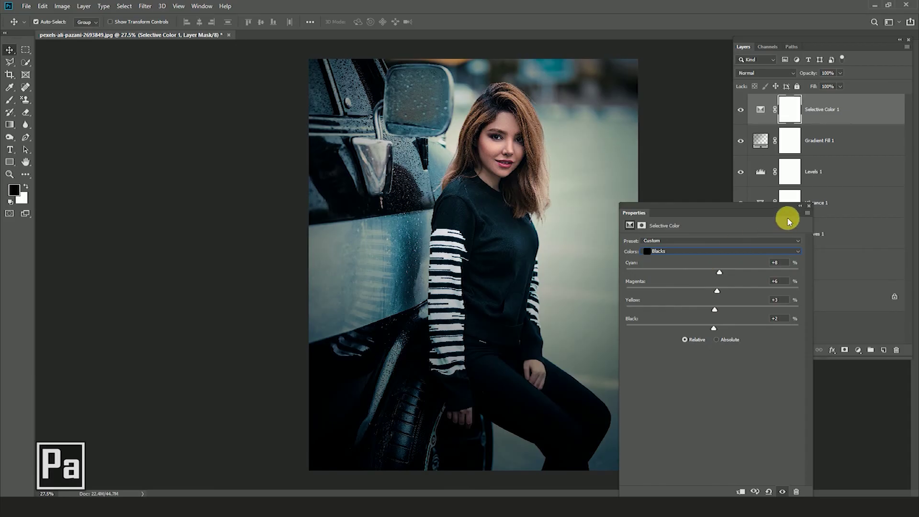
pyautogui.click(808, 209)
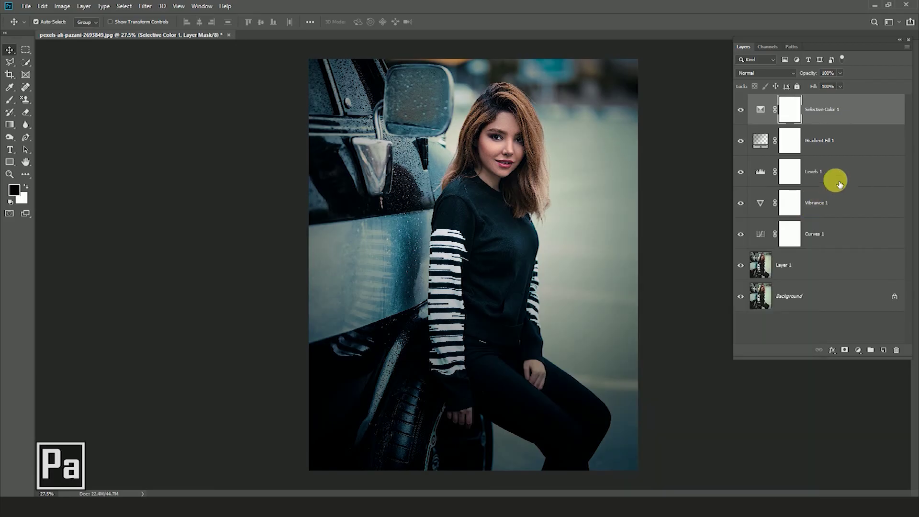
# Step: Add a second Curves adjustment layer above the Selective Color layer and apply the automatic curve correction
pyautogui.click(858, 350)
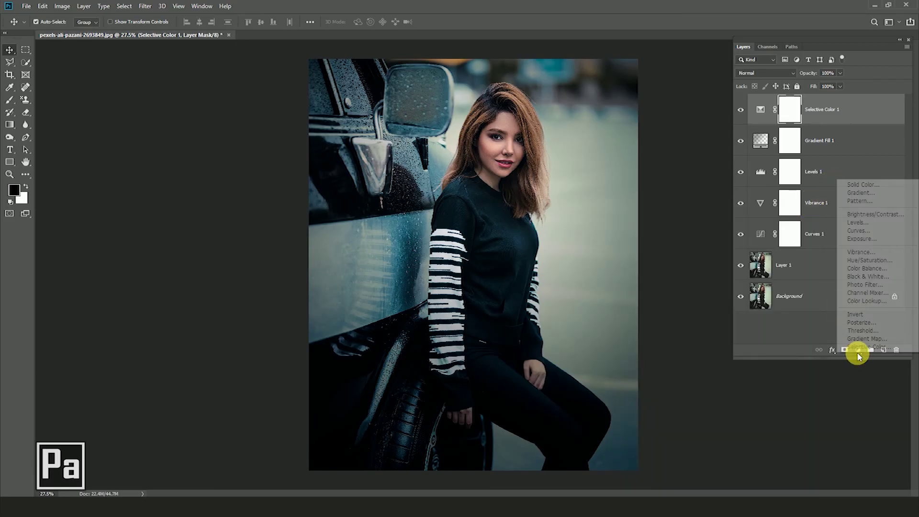
pyautogui.click(863, 232)
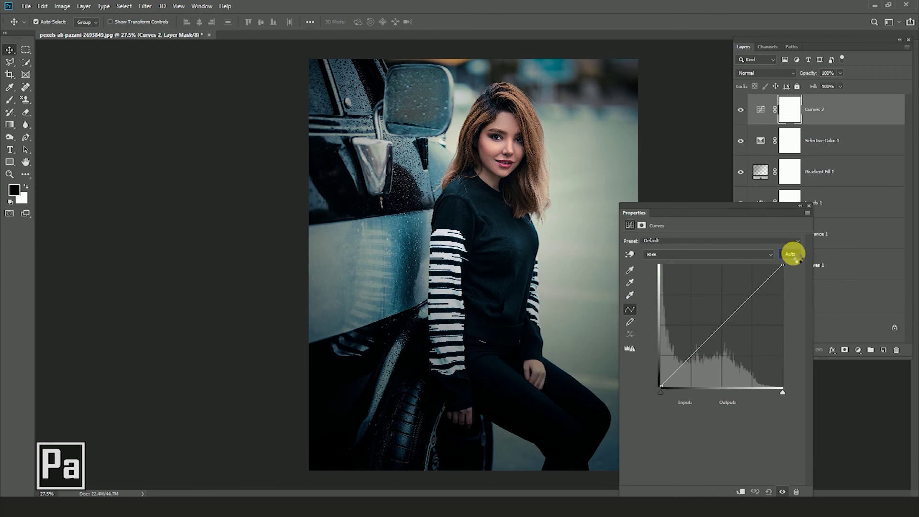
pyautogui.click(791, 254)
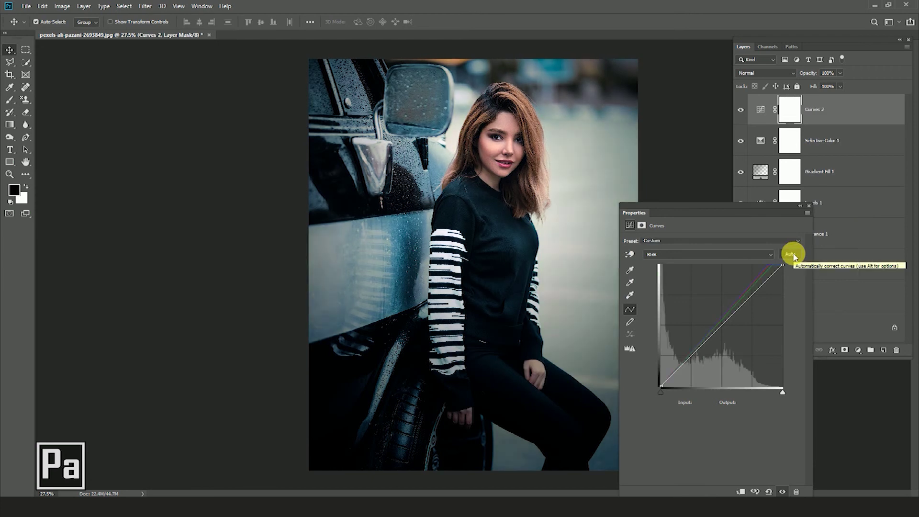
pyautogui.click(808, 205)
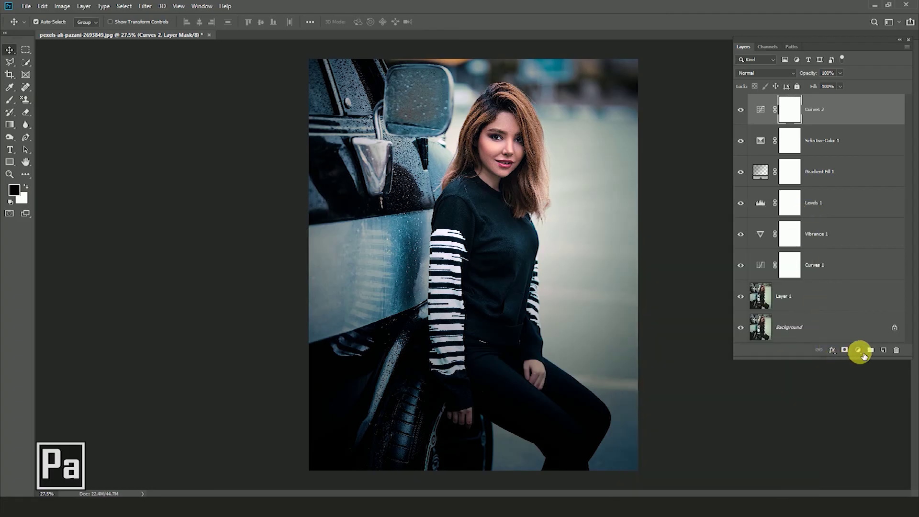
# Step: Add a Brightness/Contrast adjustment layer on top of the stack with Brightness 8 and Contrast 3
pyautogui.click(859, 351)
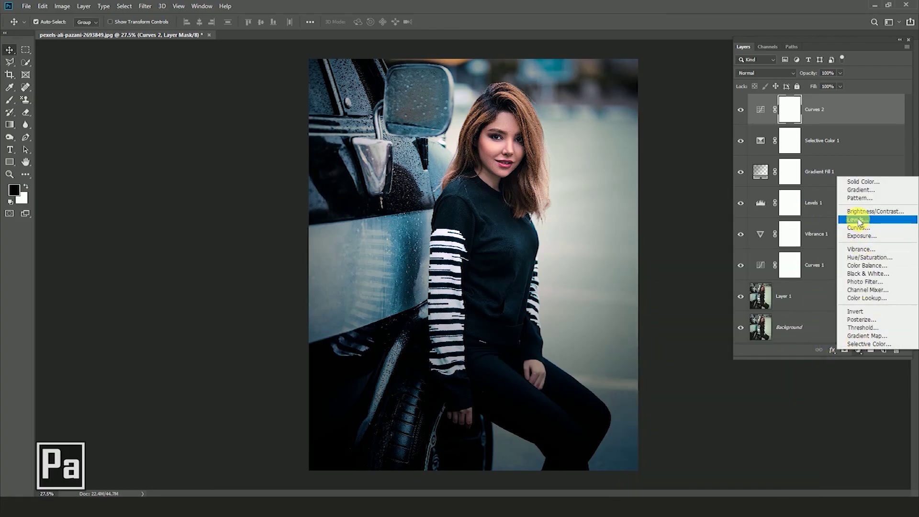
pyautogui.click(849, 212)
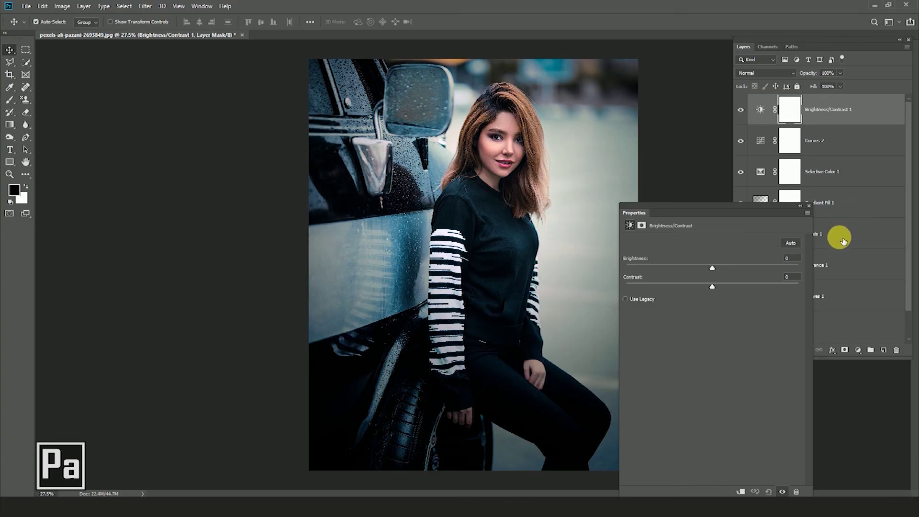
pyautogui.moveTo(715, 267); pyautogui.dragTo(717, 268)
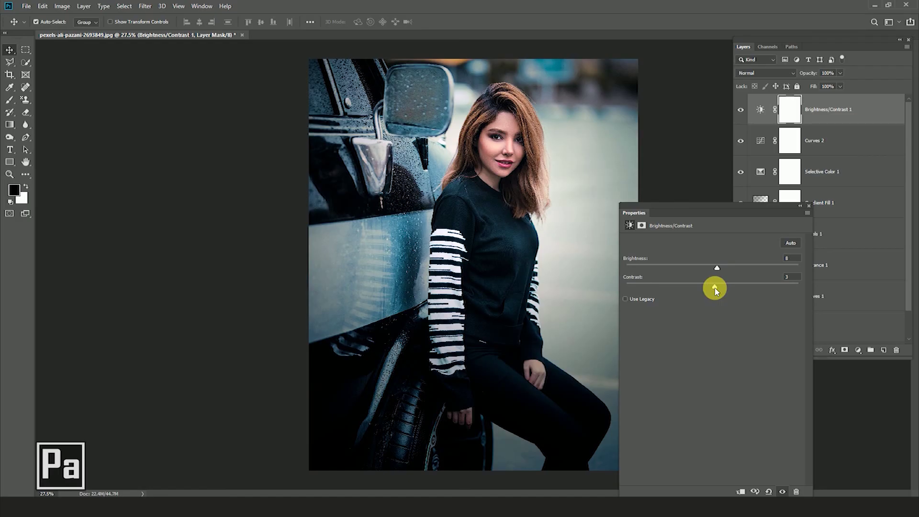
pyautogui.click(806, 210)
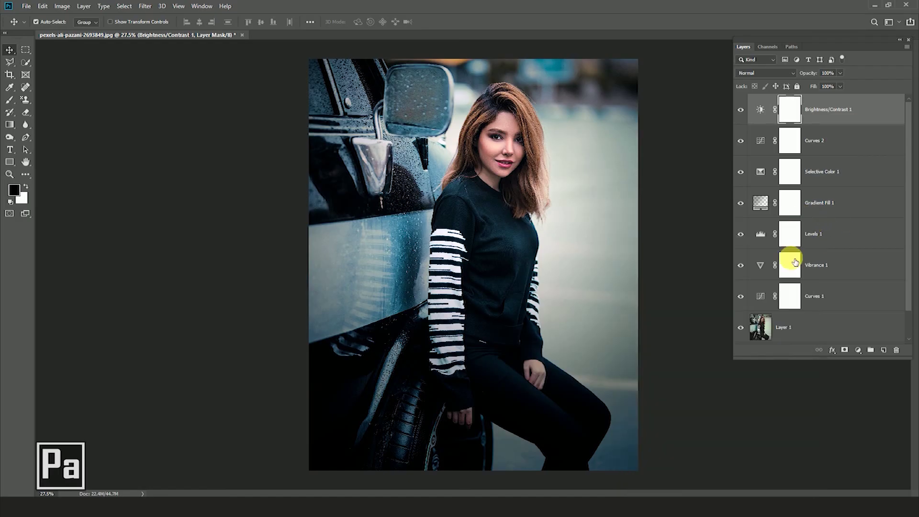
# Step: Show the whole layer stack and compare the graded portrait with the original by repeatedly isolating the Background layer and restoring all layers
pyautogui.moveTo(810, 358); pyautogui.dragTo(810, 412)
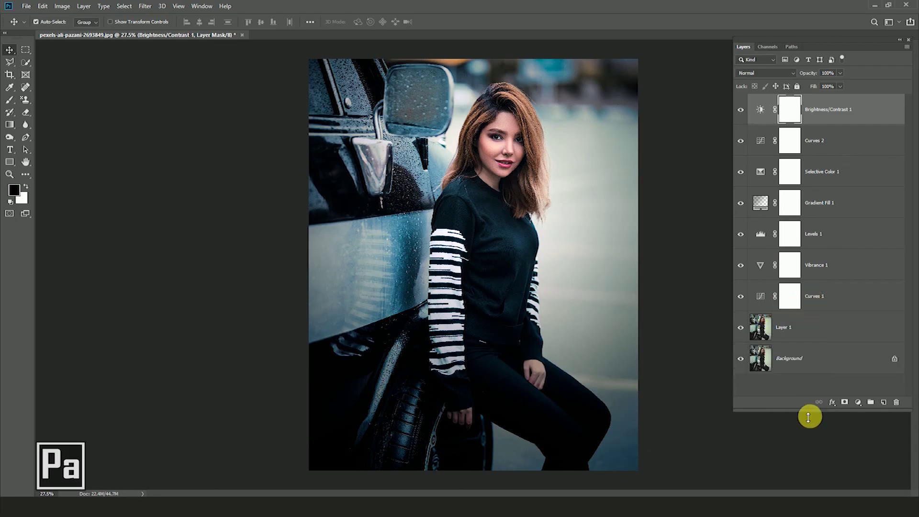
pyautogui.keyDown('alt'); pyautogui.click(745, 364); pyautogui.keyUp('alt')
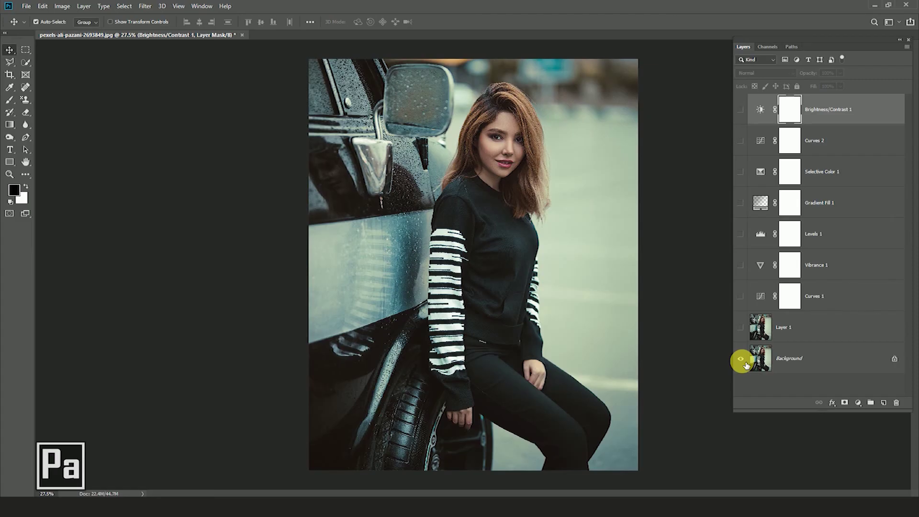
pyautogui.keyDown('alt'); pyautogui.click(745, 364); pyautogui.keyUp('alt')
pyautogui.keyDown('alt'); pyautogui.click(745, 365); pyautogui.keyUp('alt')
pyautogui.keyDown('alt'); pyautogui.click(745, 364); pyautogui.keyUp('alt')
pyautogui.keyDown('alt'); pyautogui.click(745, 364); pyautogui.keyUp('alt')
pyautogui.keyDown('alt'); pyautogui.click(745, 364); pyautogui.keyUp('alt')
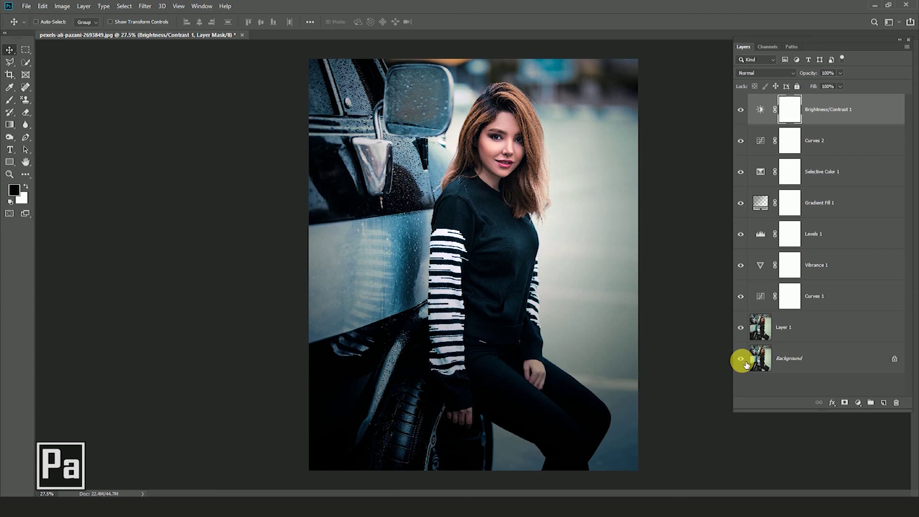